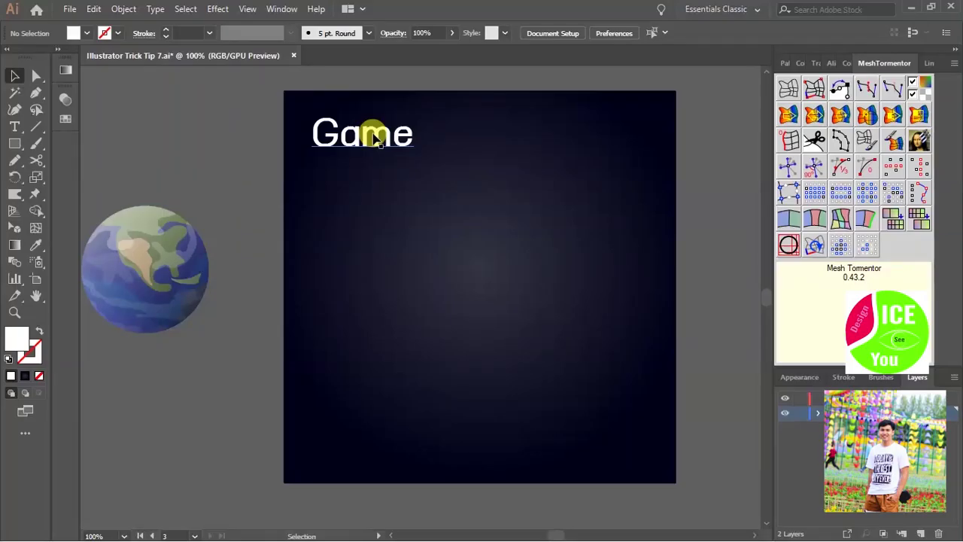
- Duplicate the Game title below itself and retype the copy as 'ICE See You'
left_click_drag(372, 133, 372, 219)
double_click(314, 225)
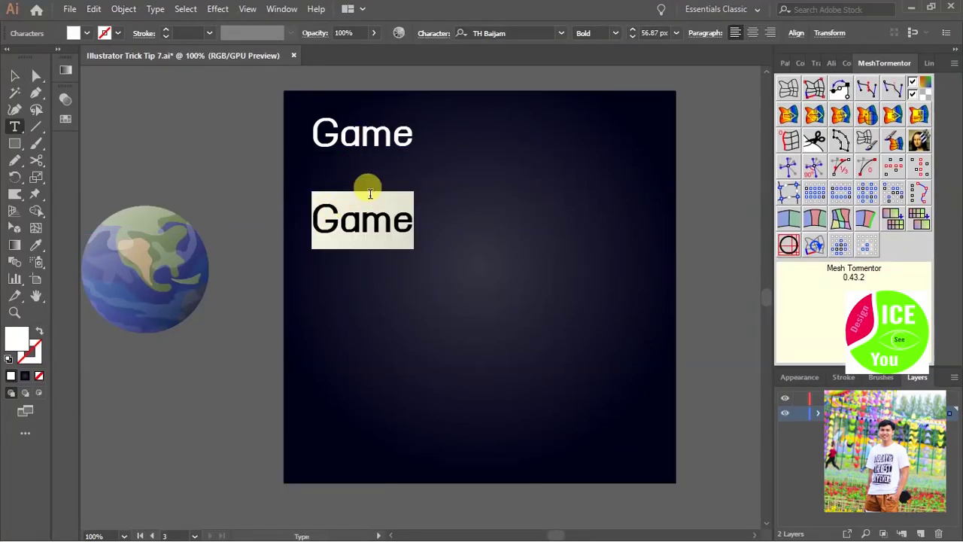
type("IC")
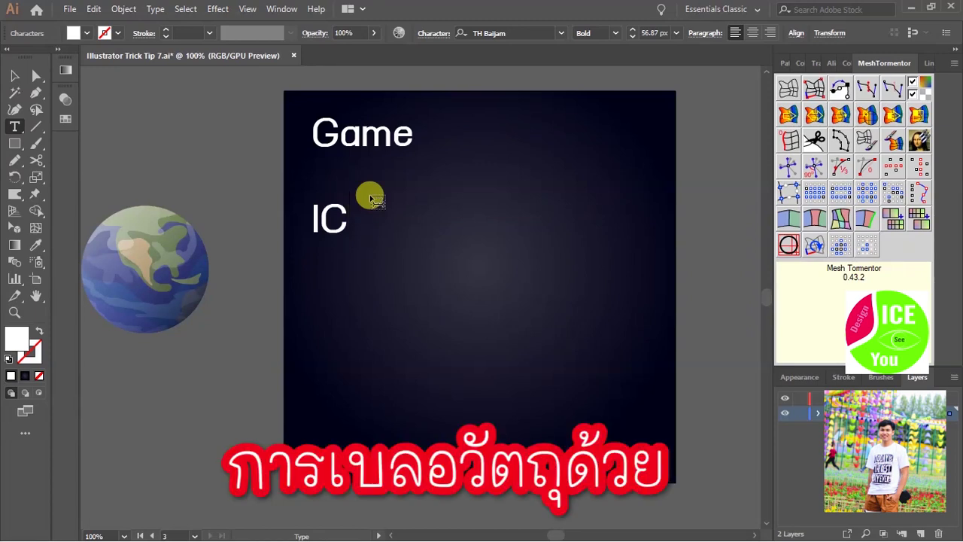
type("E S")
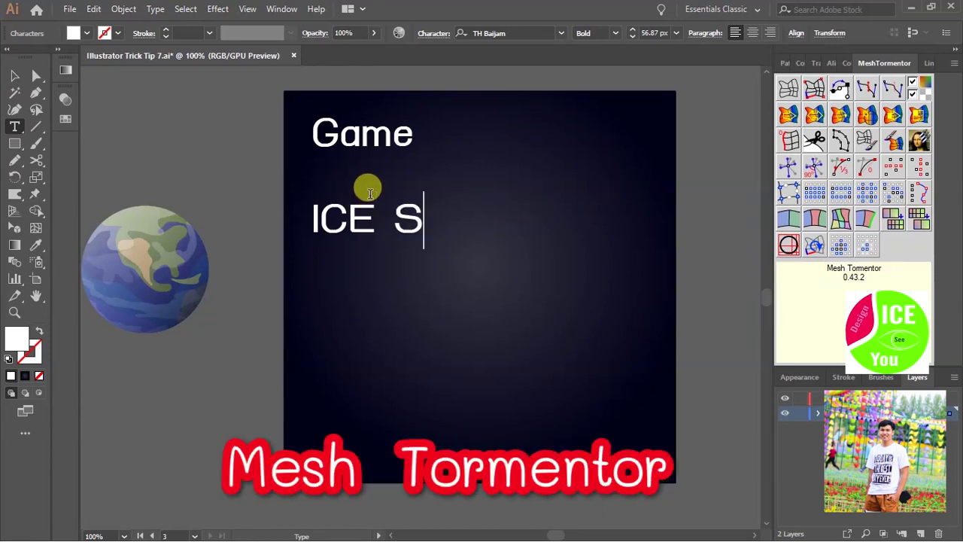
type("ee You....")
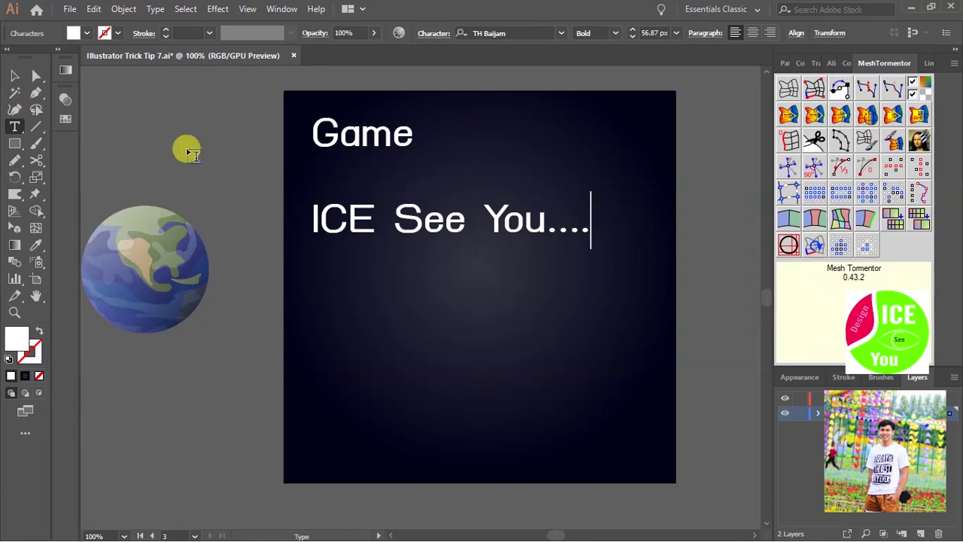
key("Escape")
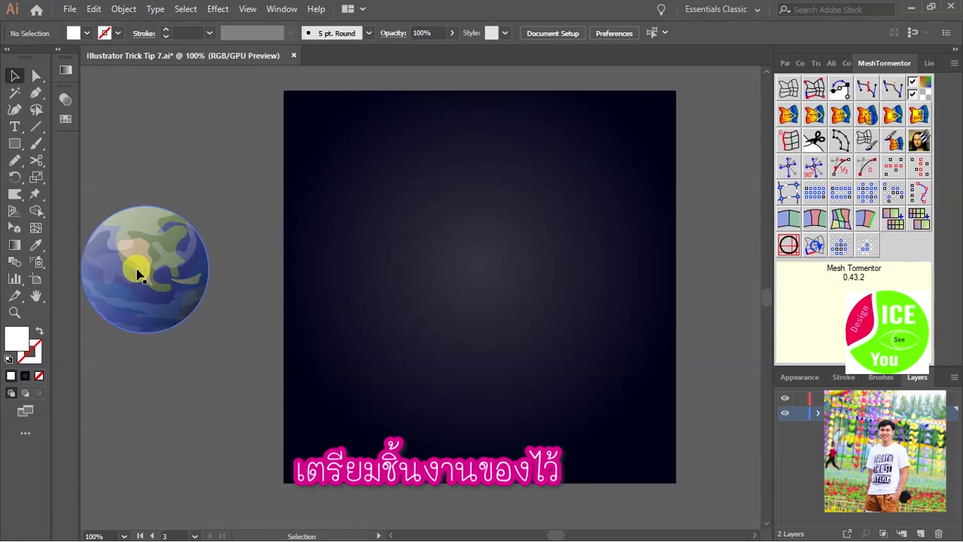
- Place a copy of the earth near the top of the dark artboard
left_click_drag(138, 274, 170, 268)
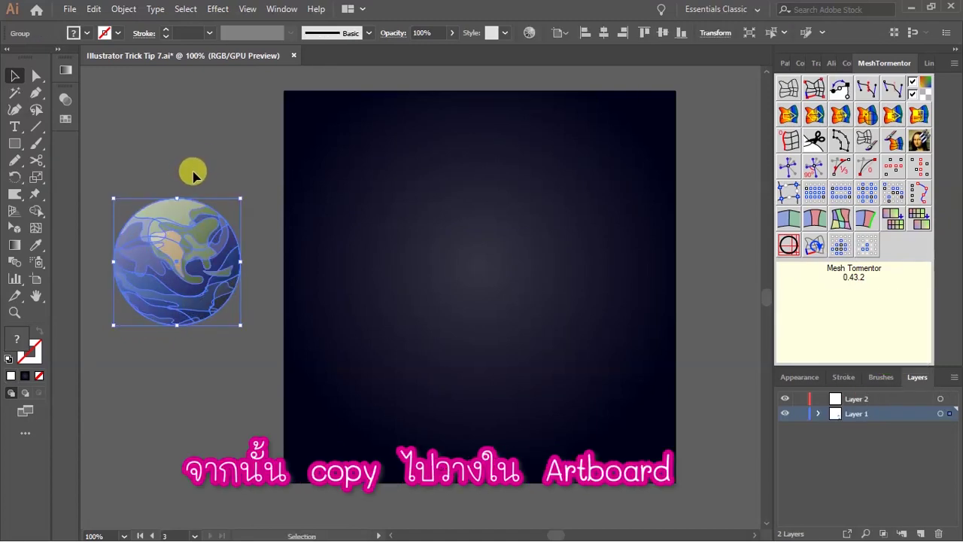
left_click_drag(197, 267, 500, 194)
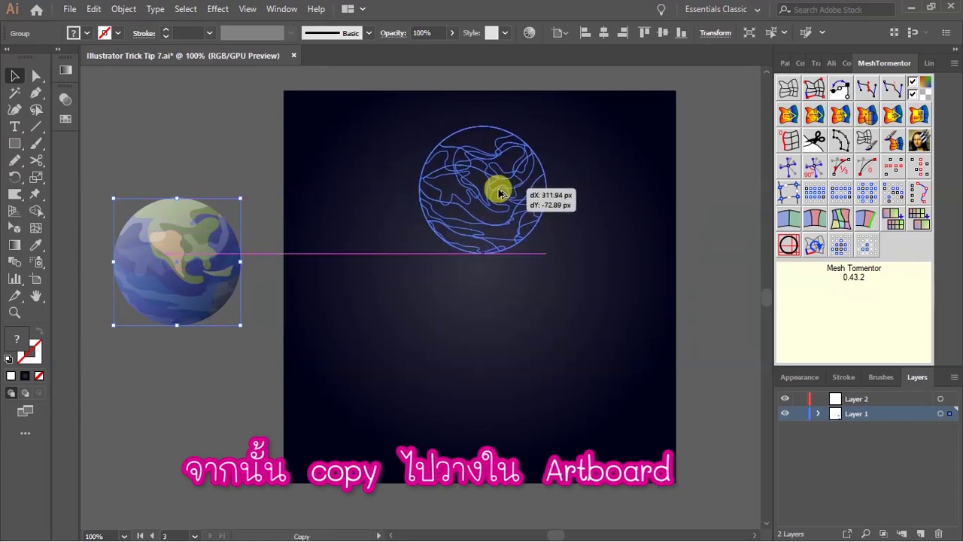
left_click_drag(499, 209, 493, 213)
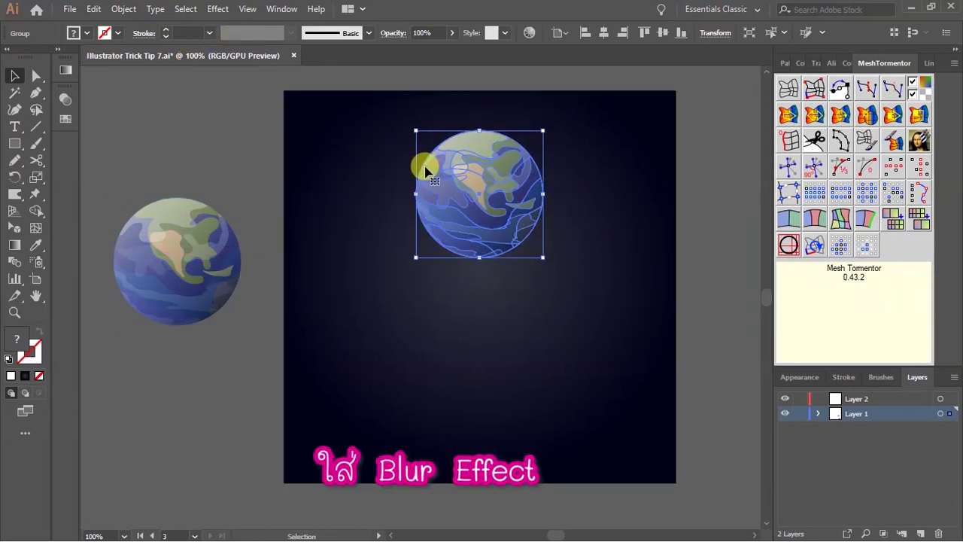
- Apply a 9.4 px Gaussian Blur to the copied earth
left_click(216, 11)
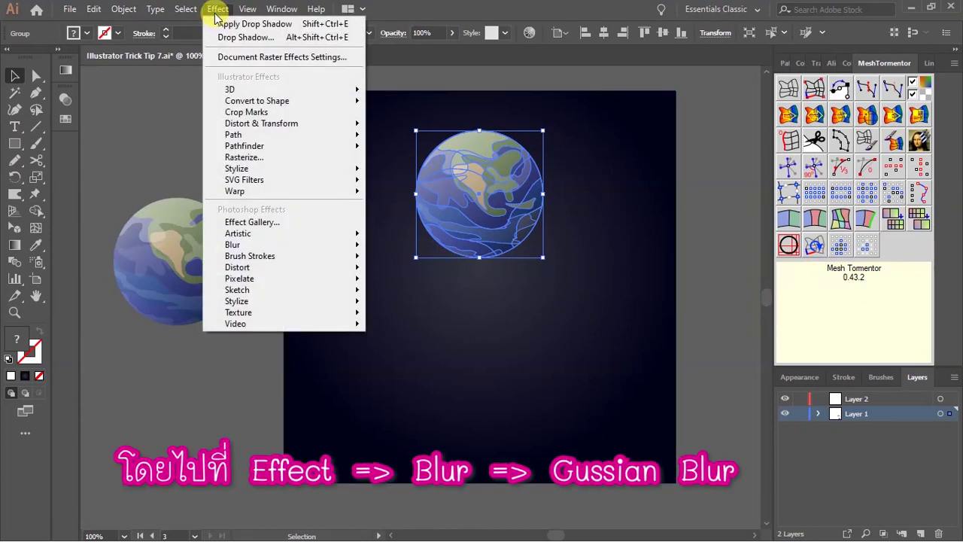
mouse_move(233, 245)
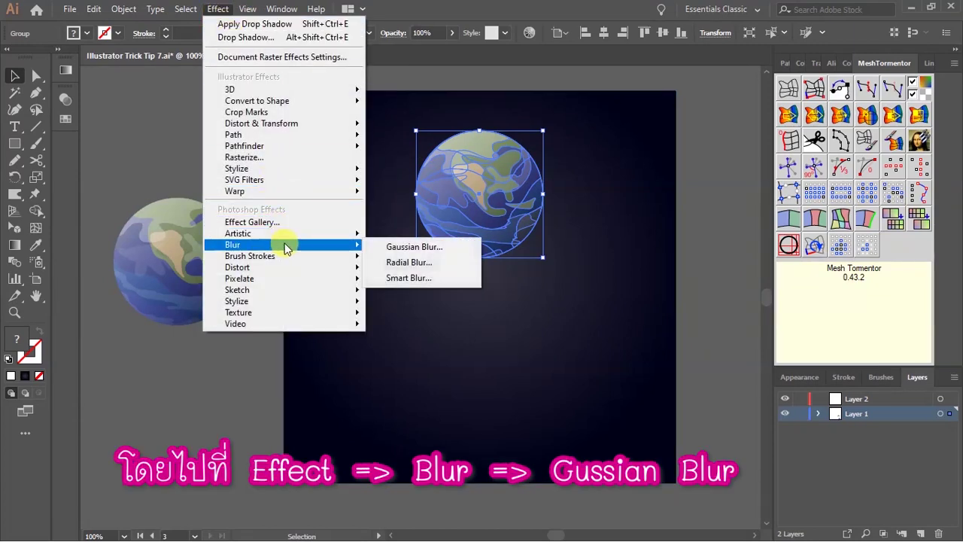
left_click(399, 247)
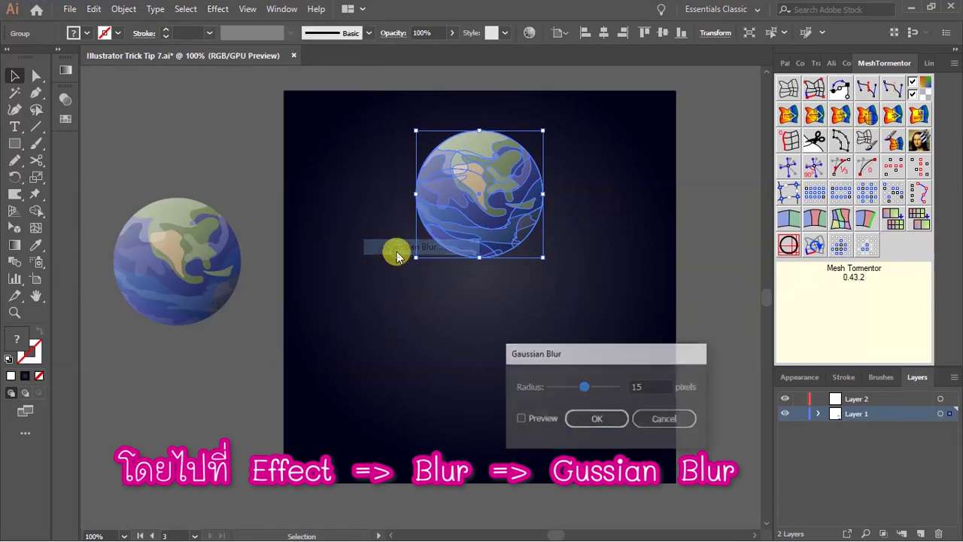
left_click_drag(572, 388, 579, 389)
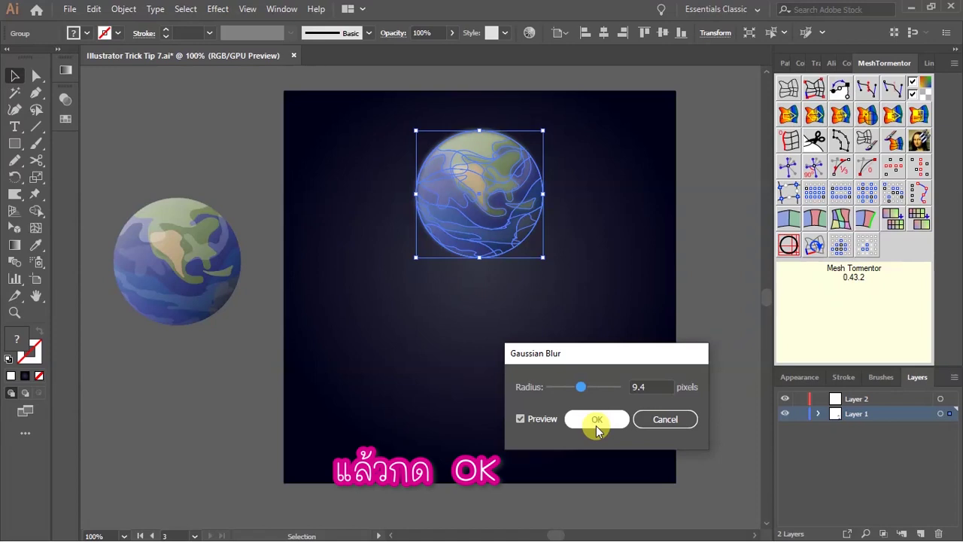
left_click(597, 420)
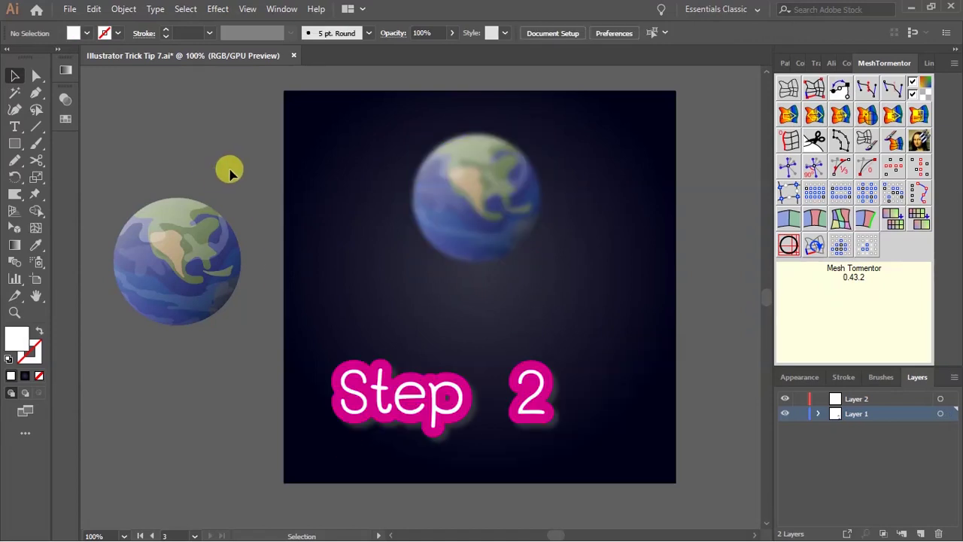
left_click(468, 173)
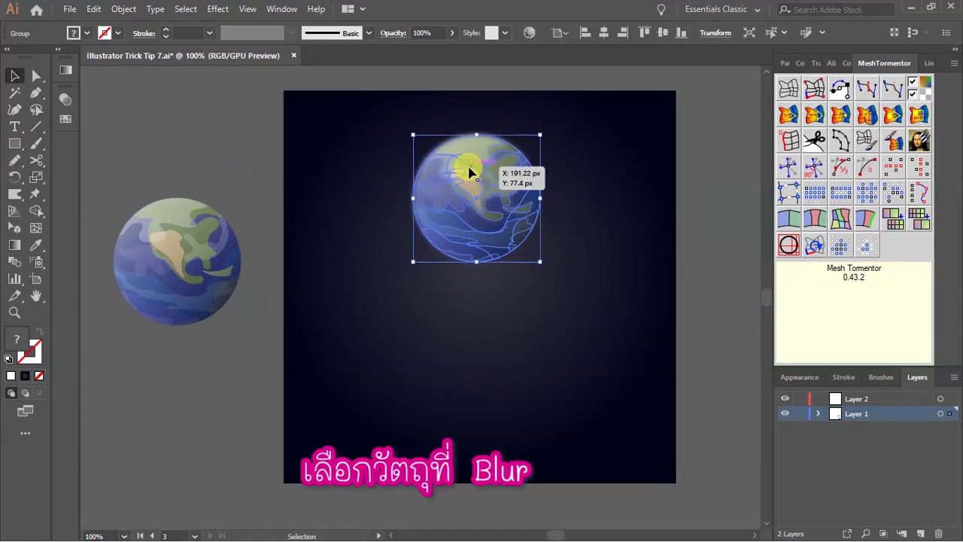
- Expand the blurred earth's appearance into an embedded bitmap and position it near the artboard top
left_click(124, 9)
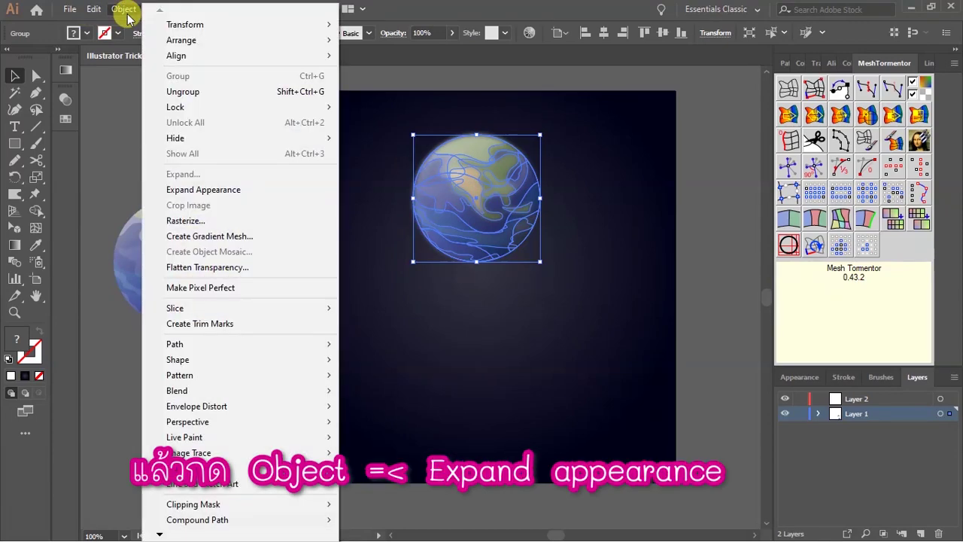
left_click(204, 191)
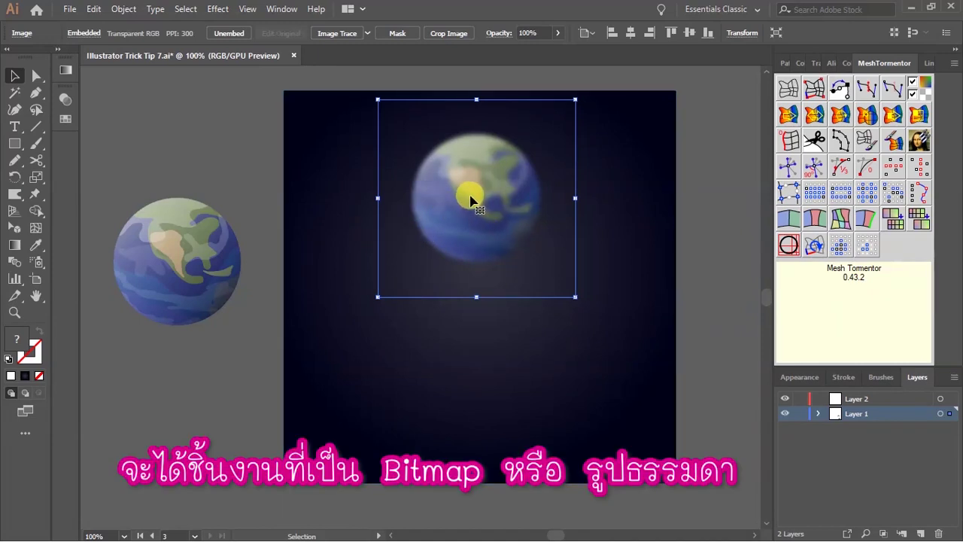
mouse_move(457, 182)
left_mouse_down()
mouse_move(462, 283)
mouse_move(468, 225)
left_mouse_up()
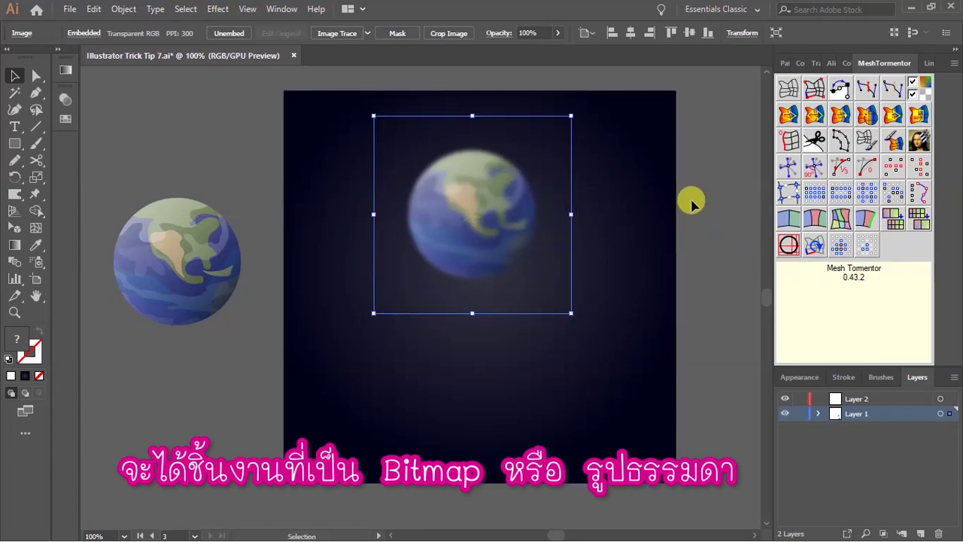
left_click(690, 200)
left_click_drag(531, 216, 520, 211)
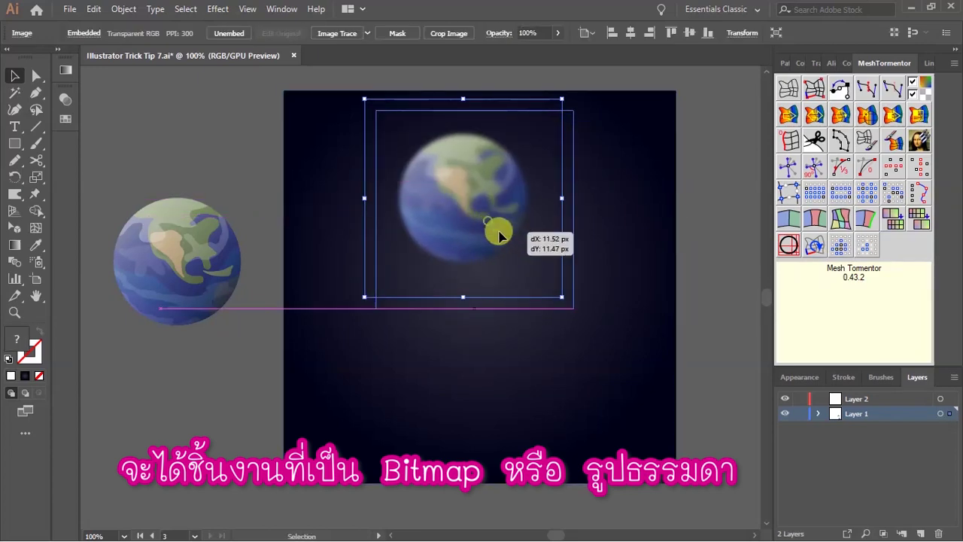
left_click(720, 220)
left_click(376, 231)
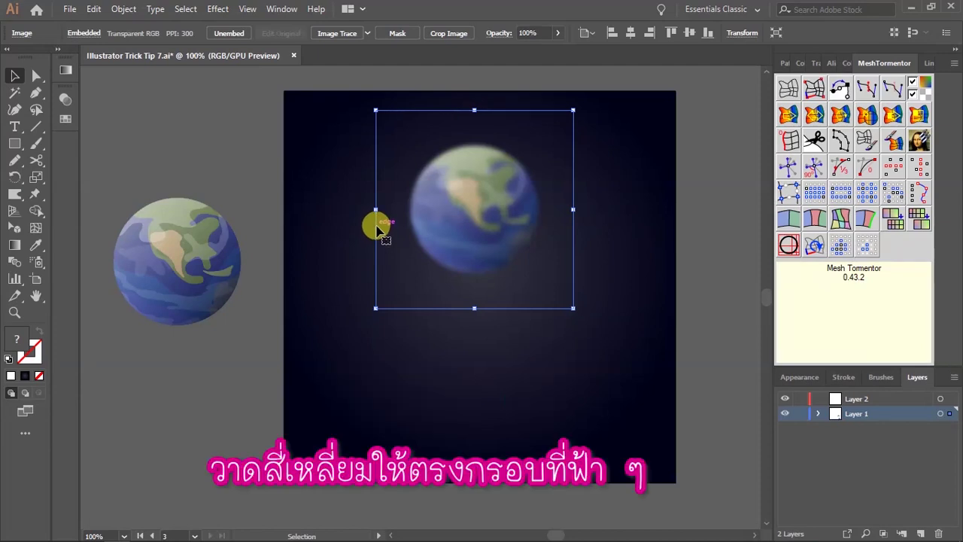
left_click(14, 144)
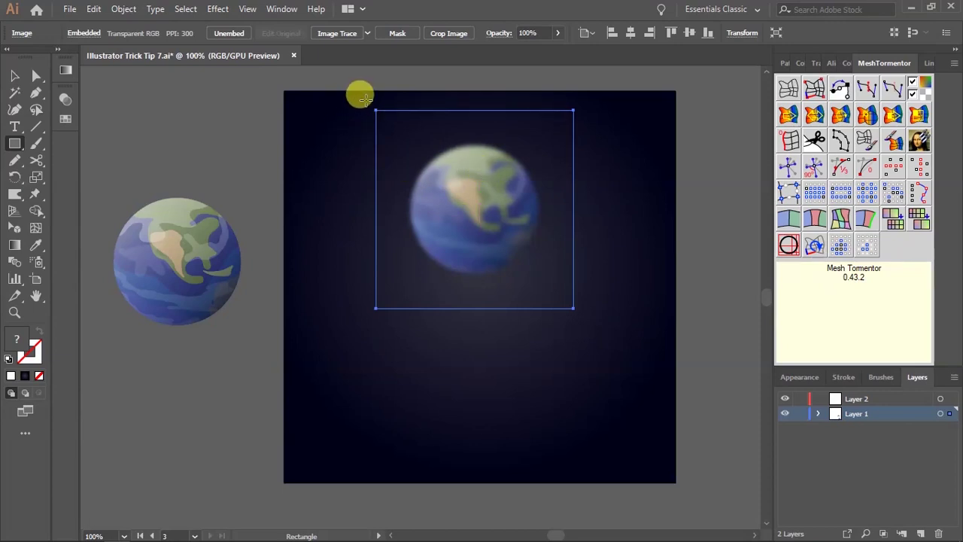
- Draw a white square over the blurred earth, matching its corners to the image frame in Outline view
left_click_drag(366, 98, 601, 332)
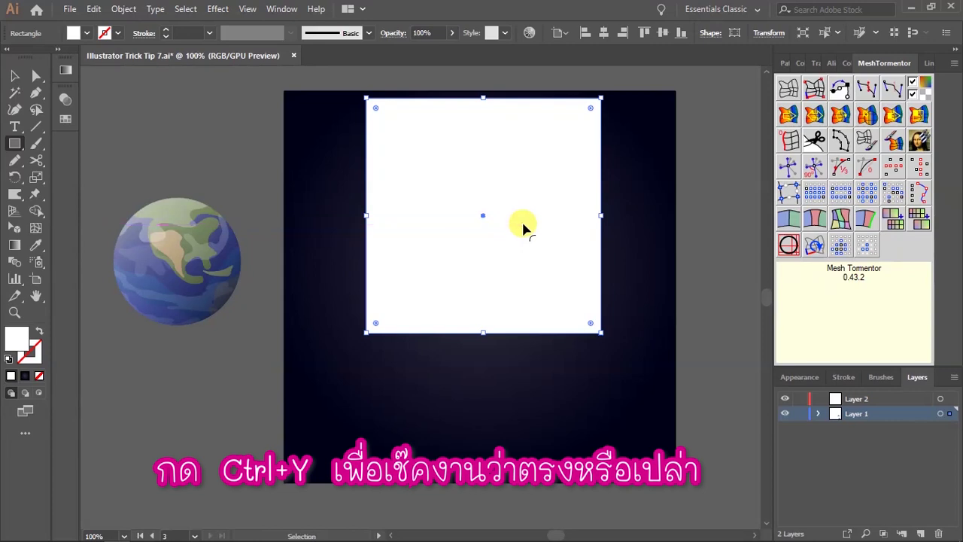
key("ctrl+y")
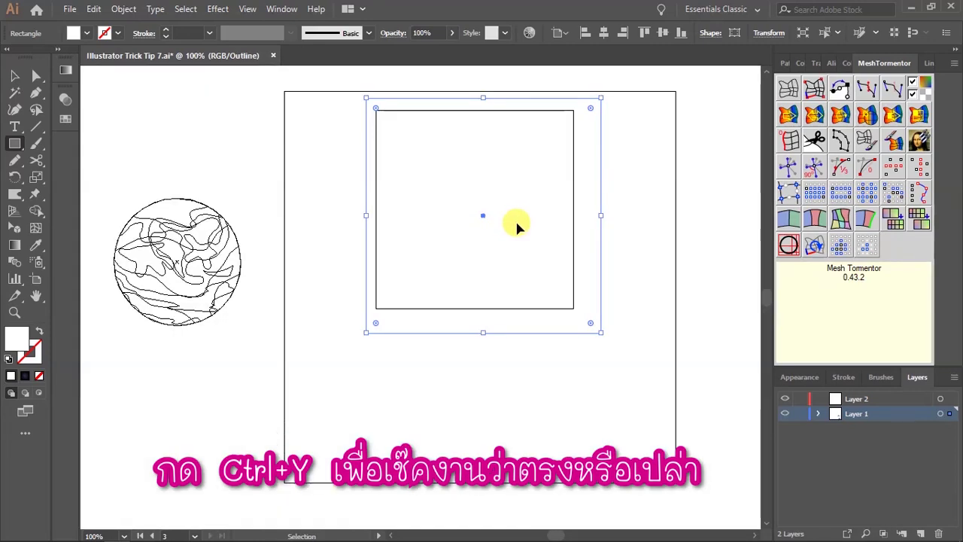
scroll(567, 97, "up", 2)
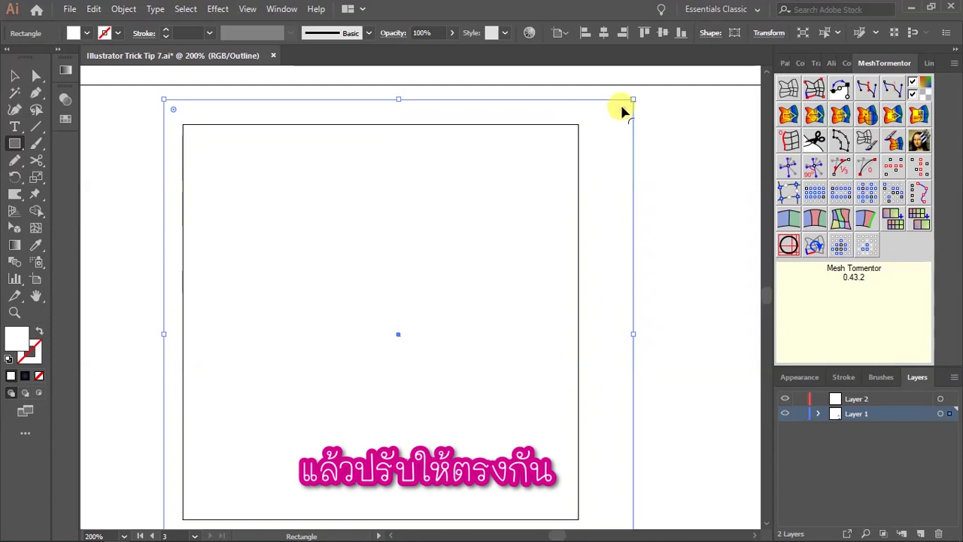
left_click_drag(632, 100, 578, 122)
left_click_drag(280, 108, 389, 301)
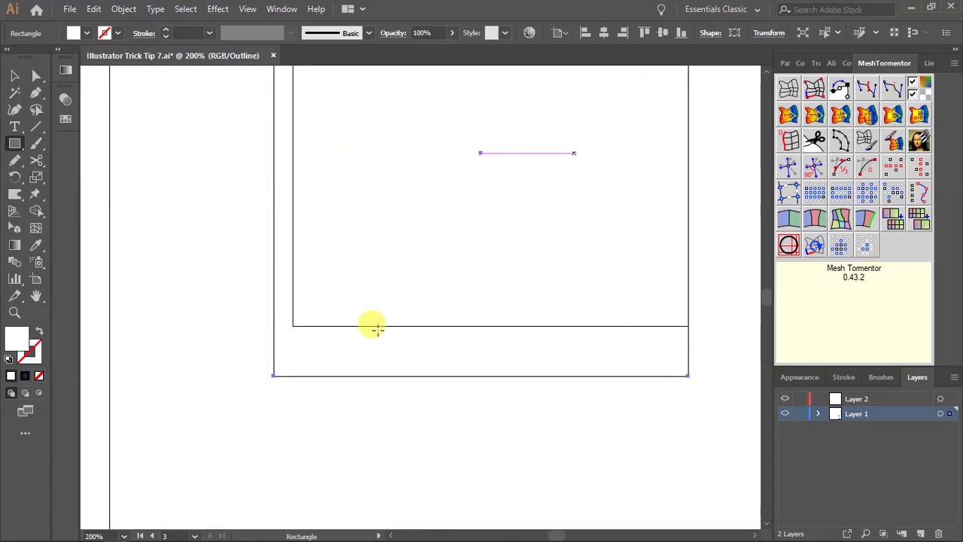
left_click_drag(275, 374, 293, 324)
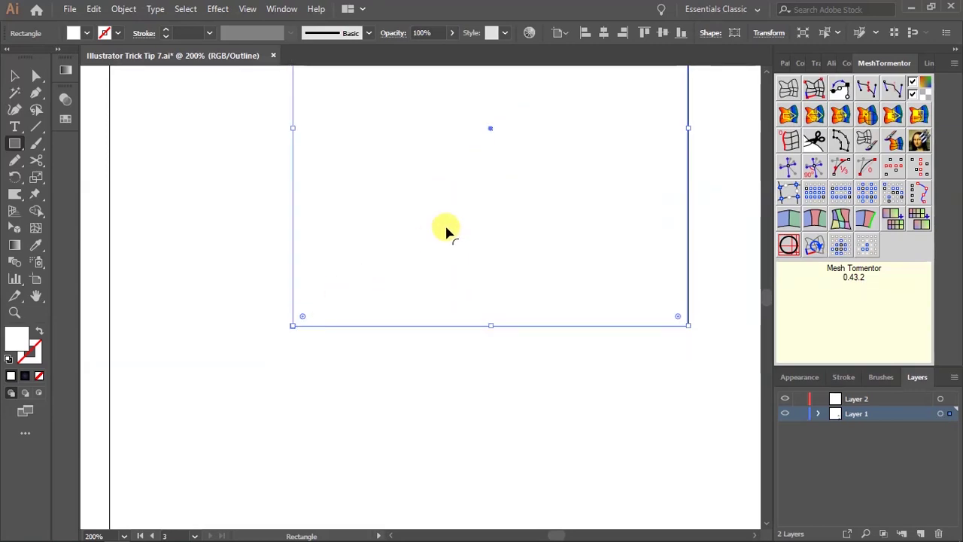
left_click_drag(442, 219, 382, 338)
key("ctrl+minus")
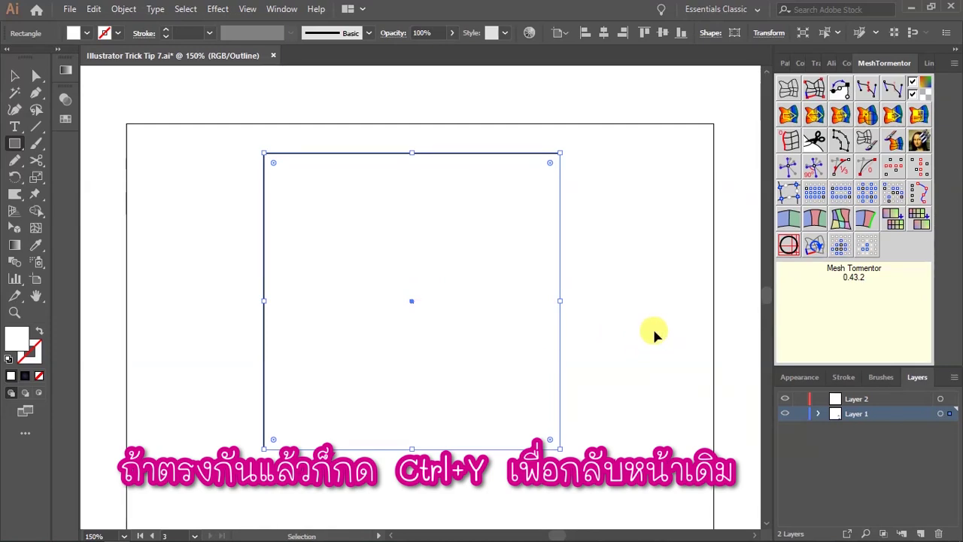
key("ctrl+y")
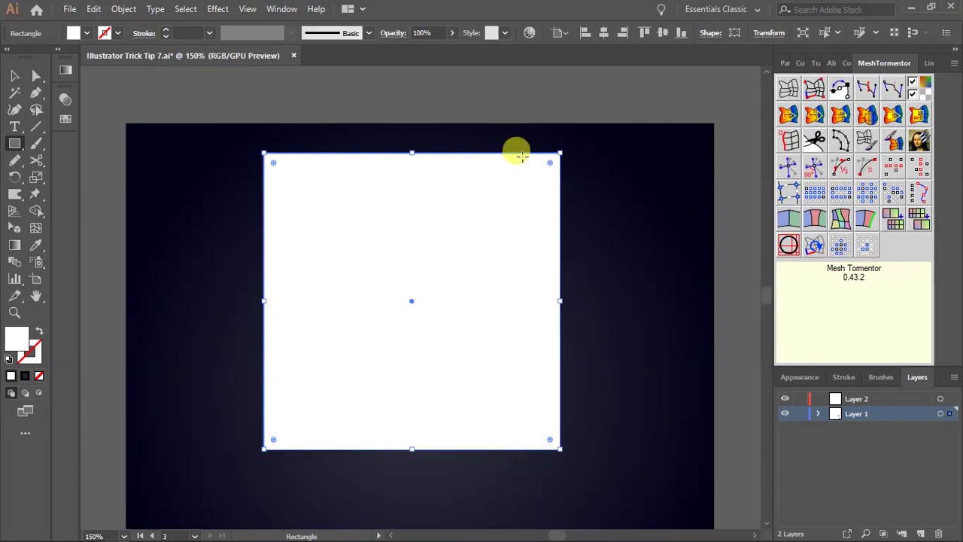
key("v")
key("ctrl+shift+a")
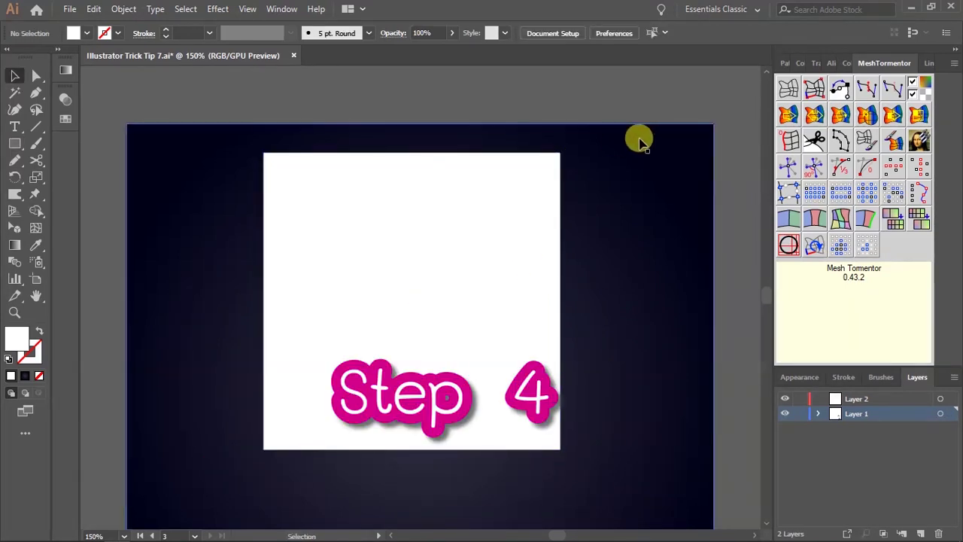
- Convert the white square into a 50 by 50 flat gradient mesh, then select all artwork
left_click(441, 227)
left_click(124, 9)
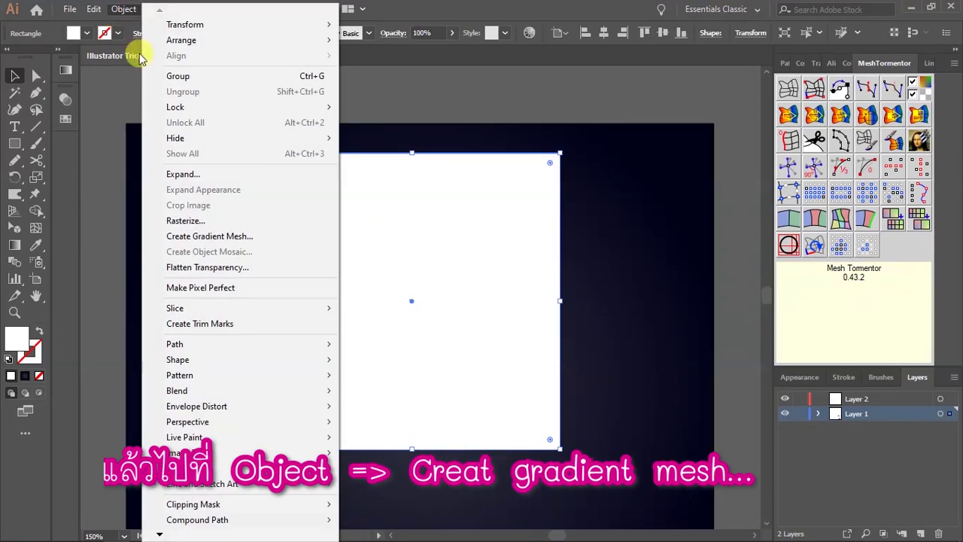
left_click(231, 238)
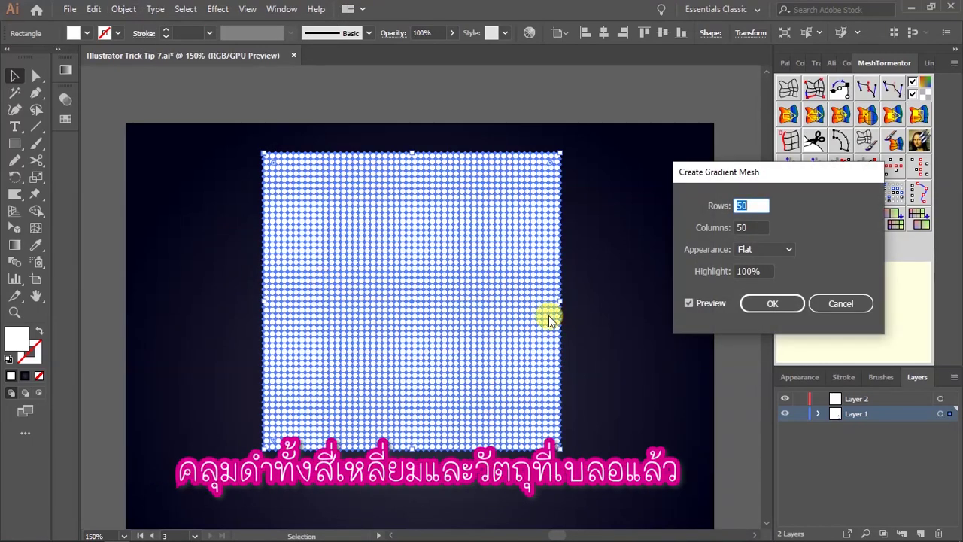
key("Return")
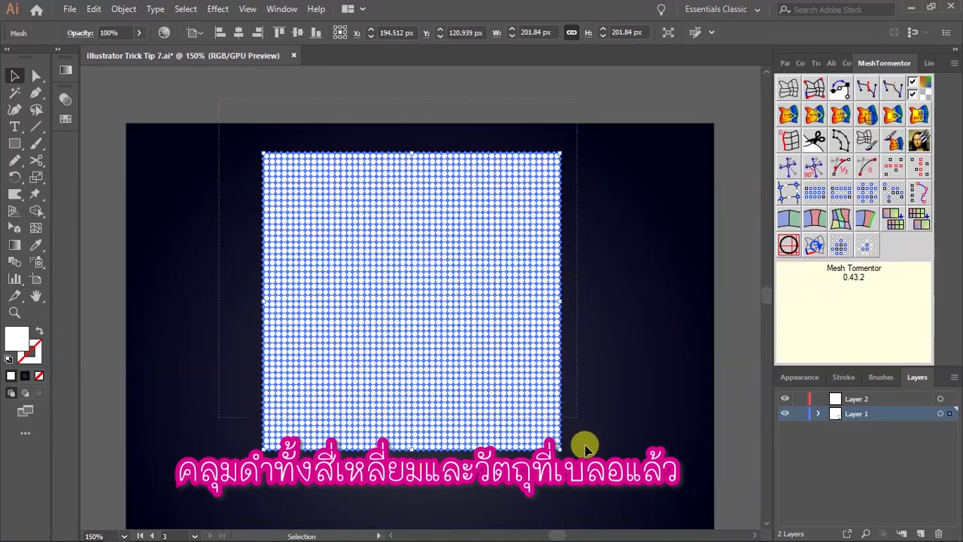
key("ctrl+a")
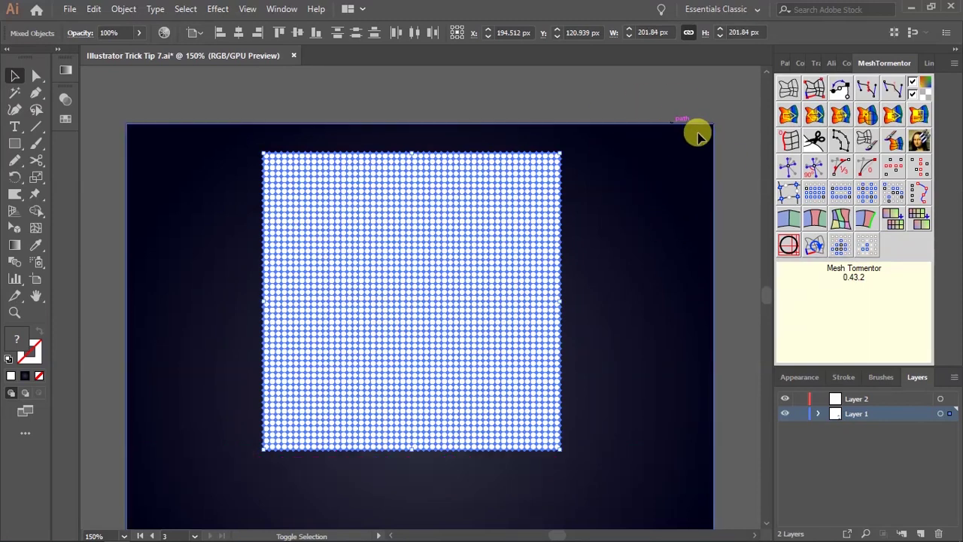
- Deselect the background and capture the blurred earth's colours into the mesh with Mesh Tormentor
left_click(656, 134, "shift")
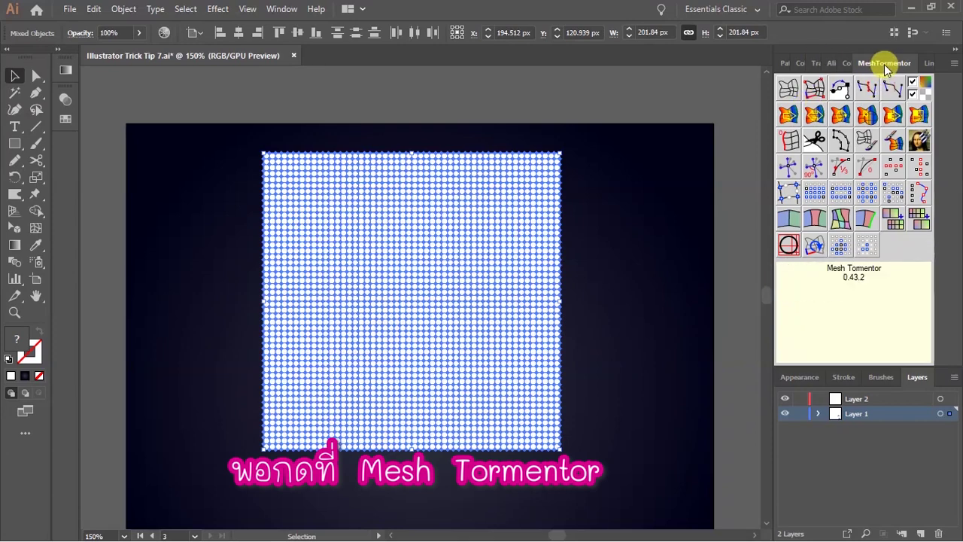
mouse_move(919, 141)
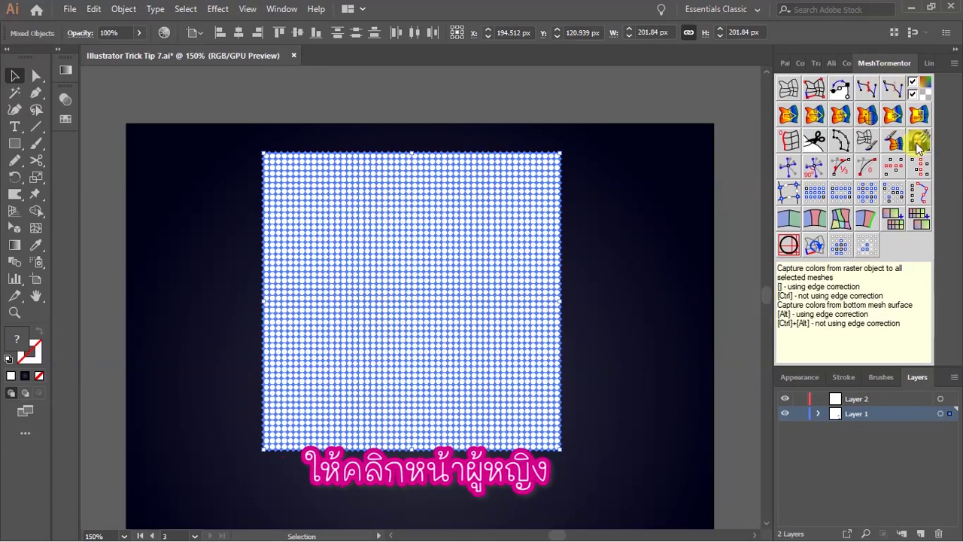
left_click(921, 143)
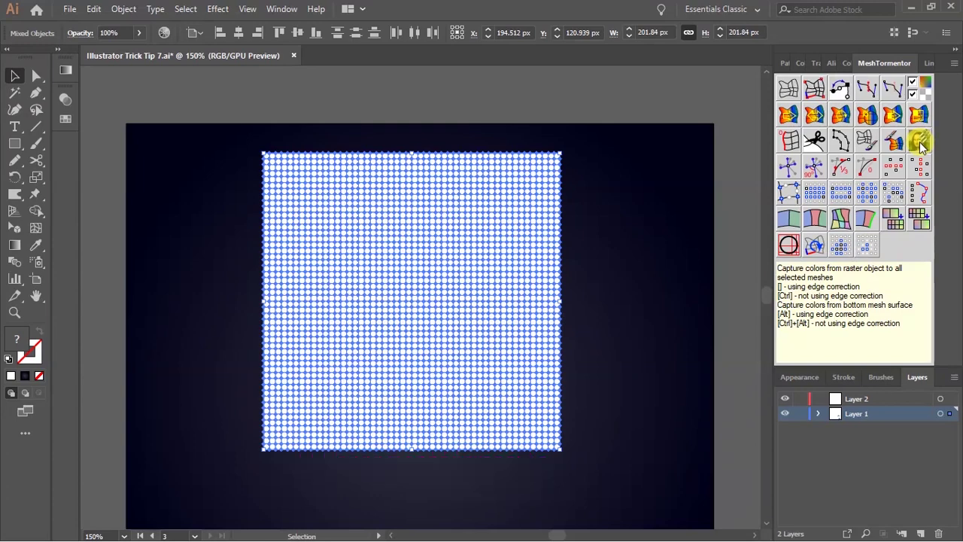
left_click(527, 96)
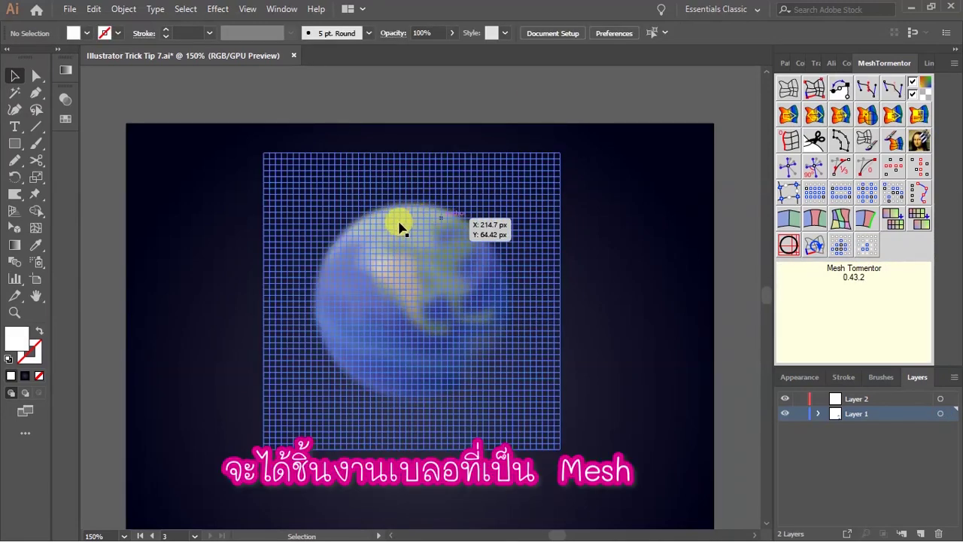
- Move the mesh aside, delete the blurred bitmap earth, and return the mesh to the artboard centre
scroll(377, 221, "down", 1)
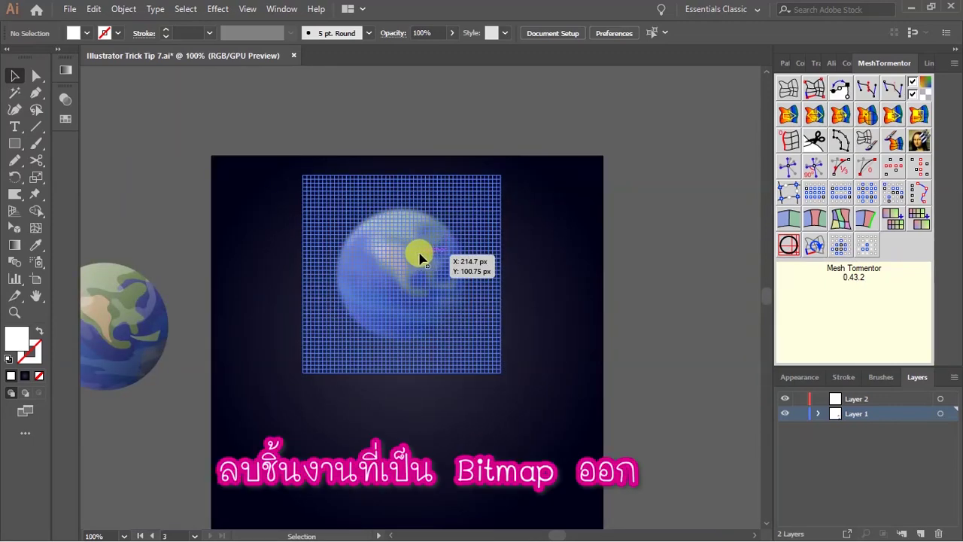
left_click_drag(427, 267, 575, 190)
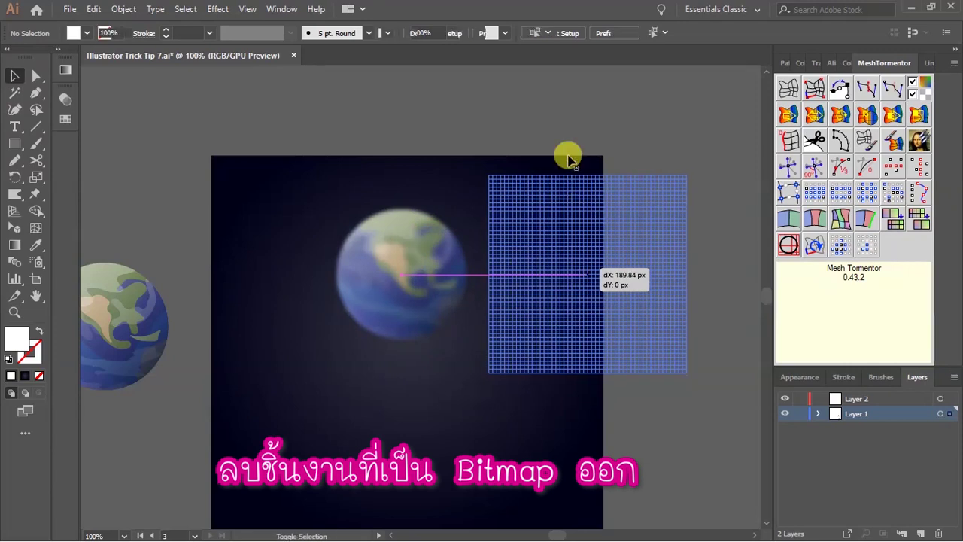
left_click(422, 258)
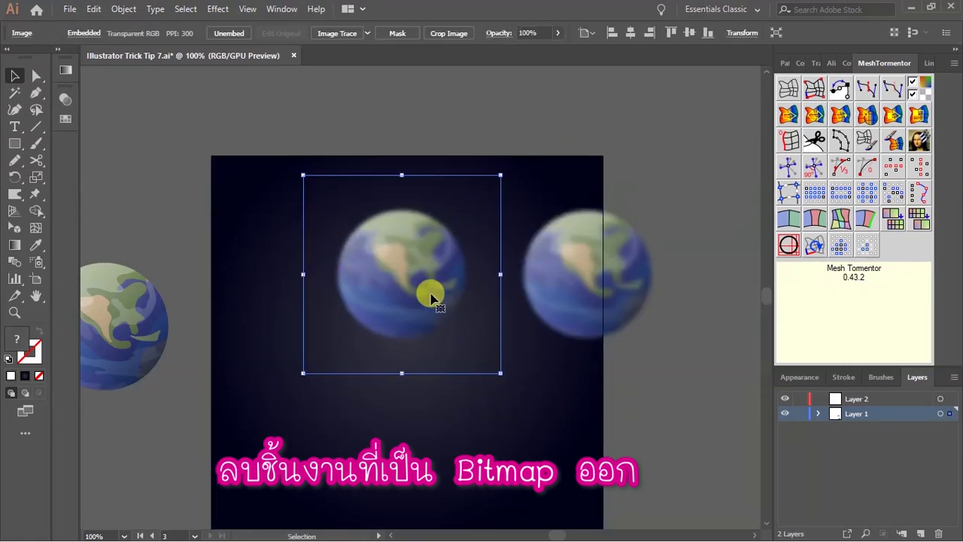
key("Delete")
left_click_drag(586, 267, 409, 280)
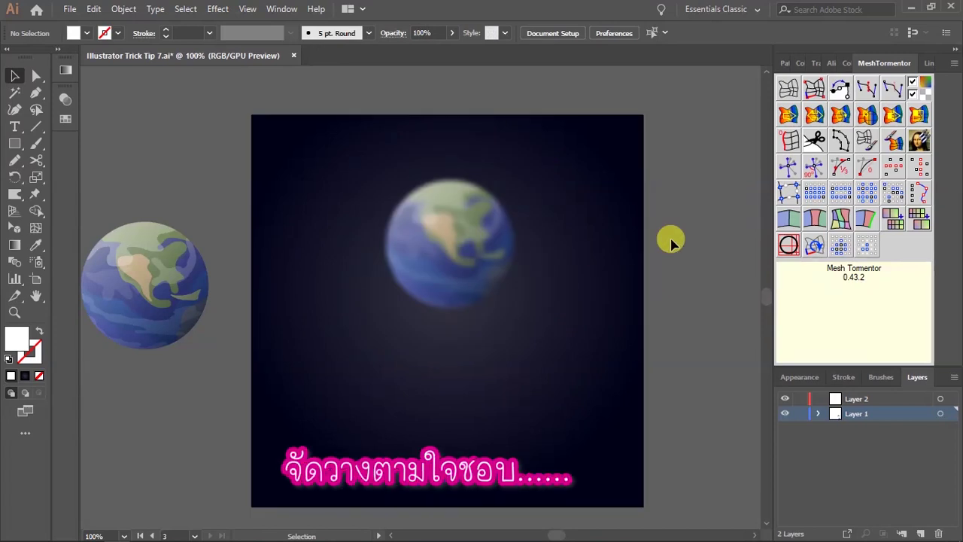
- Place a sharp earth copy near the top and a smaller blurred mesh earth beside it
left_click_drag(486, 249, 489, 374)
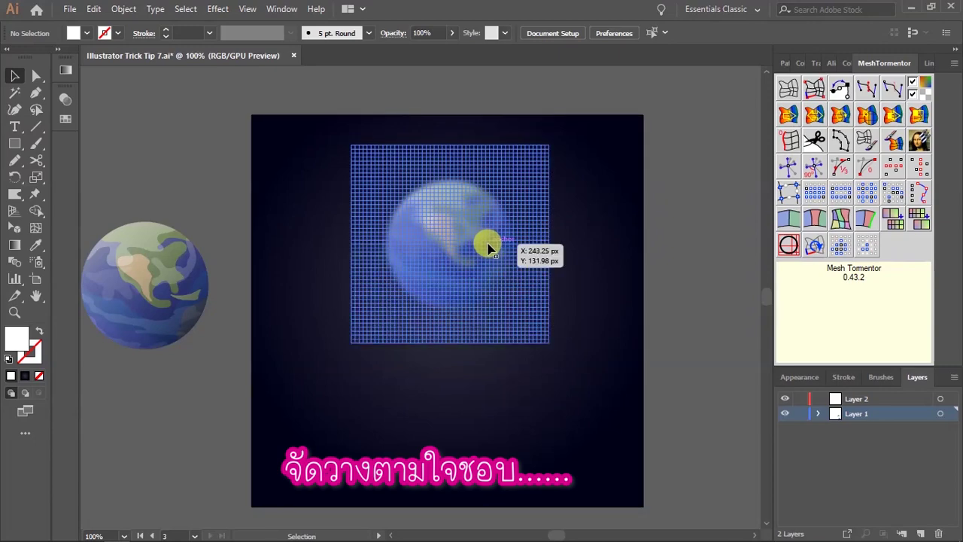
mouse_move(211, 279)
left_mouse_down()
mouse_move(470, 224)
mouse_move(161, 271)
left_mouse_up()
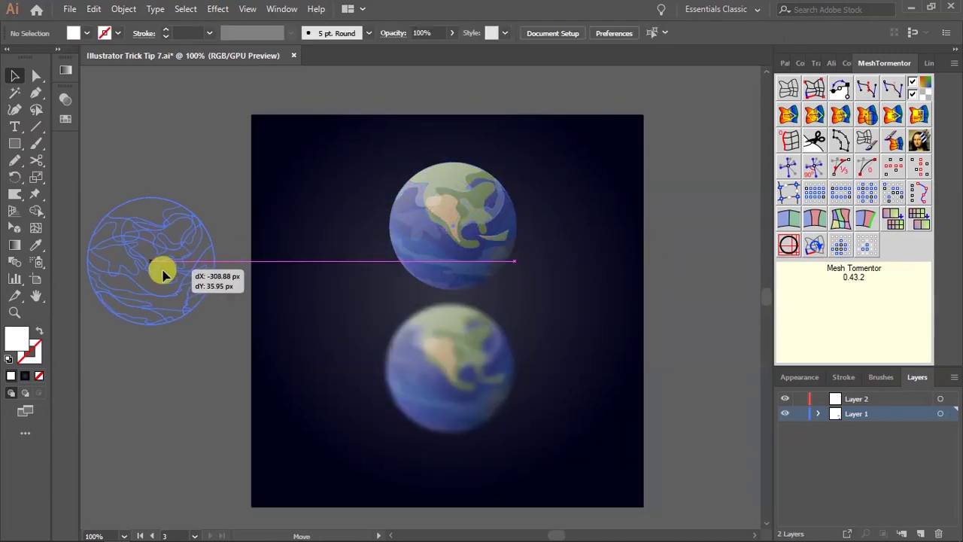
left_click_drag(221, 262, 438, 247)
left_click_drag(580, 258, 666, 173)
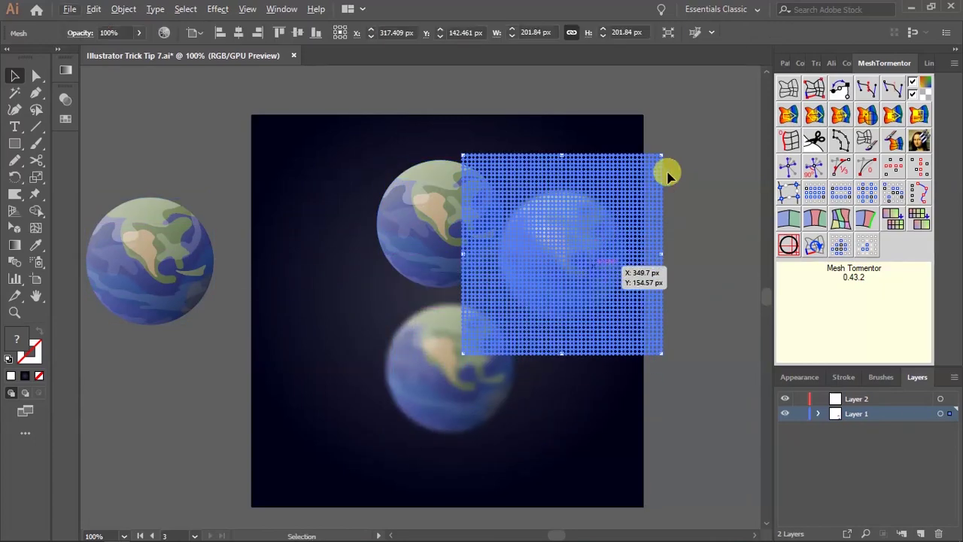
right_click(591, 260)
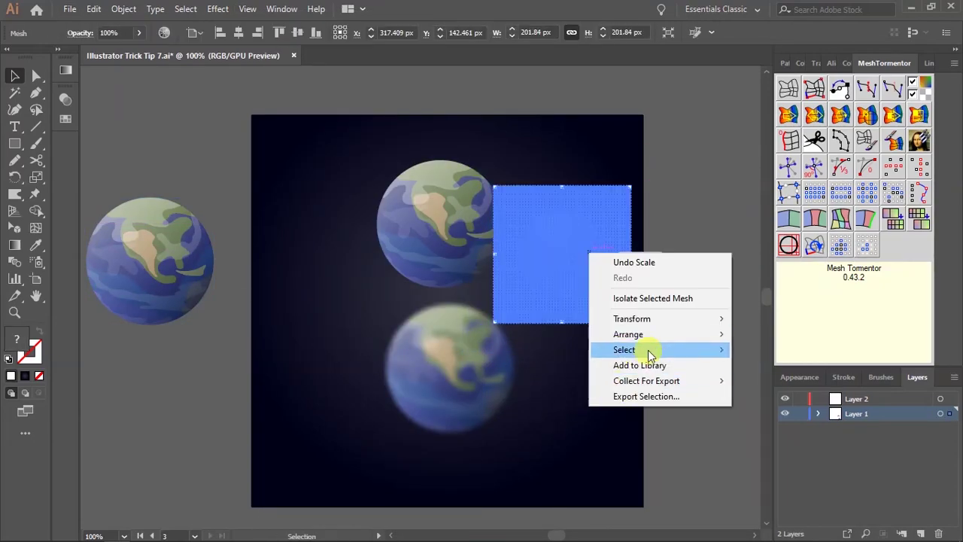
key("ctrl+z")
left_click_drag(481, 270, 403, 286)
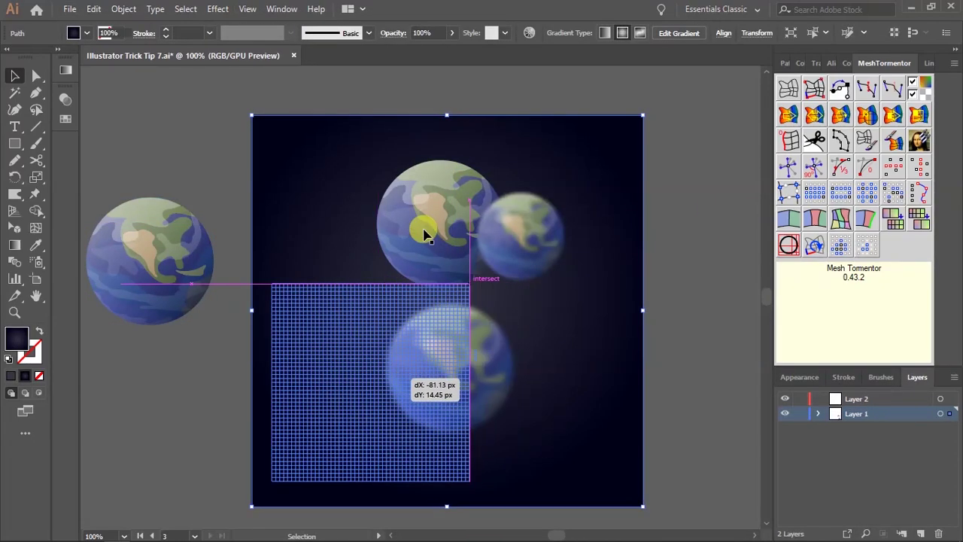
left_click_drag(514, 230, 606, 415)
- Add another large earth copy and duplicate a mesh earth toward the bottom centre
mouse_move(406, 304)
left_mouse_down()
mouse_move(476, 394)
mouse_move(456, 339)
mouse_move(654, 339)
mouse_move(333, 323)
mouse_move(288, 295)
left_mouse_up()
left_click_drag(497, 278, 596, 240)
left_click(630, 409)
left_click_drag(560, 196, 572, 167)
left_click_drag(338, 385, 315, 355)
left_click(414, 408)
mouse_move(397, 458)
left_mouse_down()
mouse_move(580, 412)
mouse_move(481, 462)
mouse_move(486, 363)
mouse_move(476, 403)
left_mouse_up()
left_click_drag(482, 462, 451, 481)
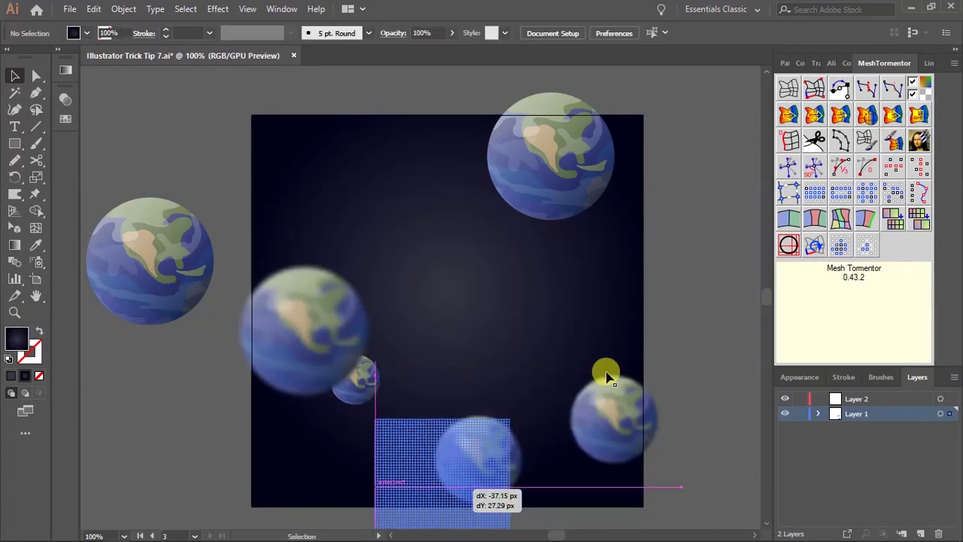
- Place a shrunken earth copy at upper left and a small copy at the artboard's right edge
left_click_drag(565, 172, 291, 158)
left_click_drag(320, 112, 279, 133)
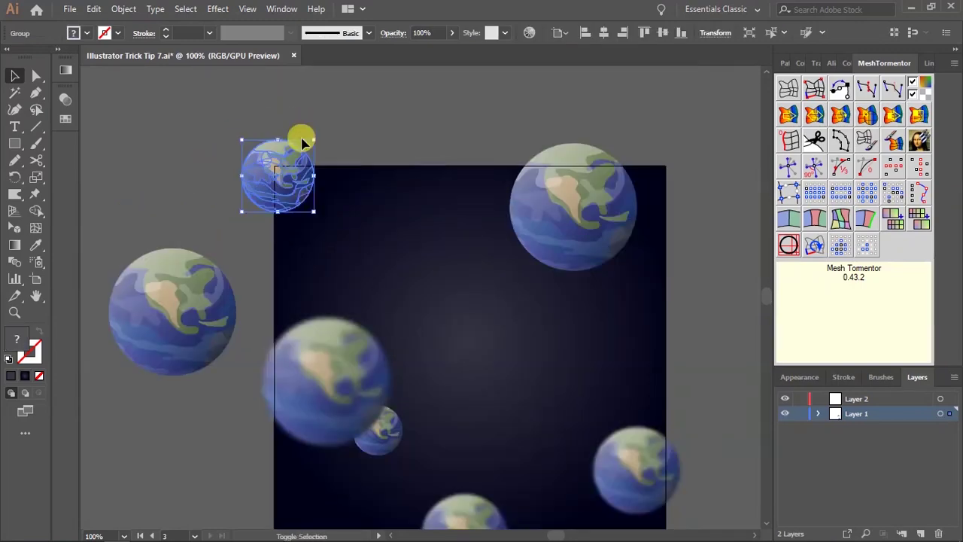
key("ctrl+minus")
left_click_drag(263, 253, 181, 269)
scroll(342, 179, "up", 1)
left_click_drag(343, 179, 608, 290)
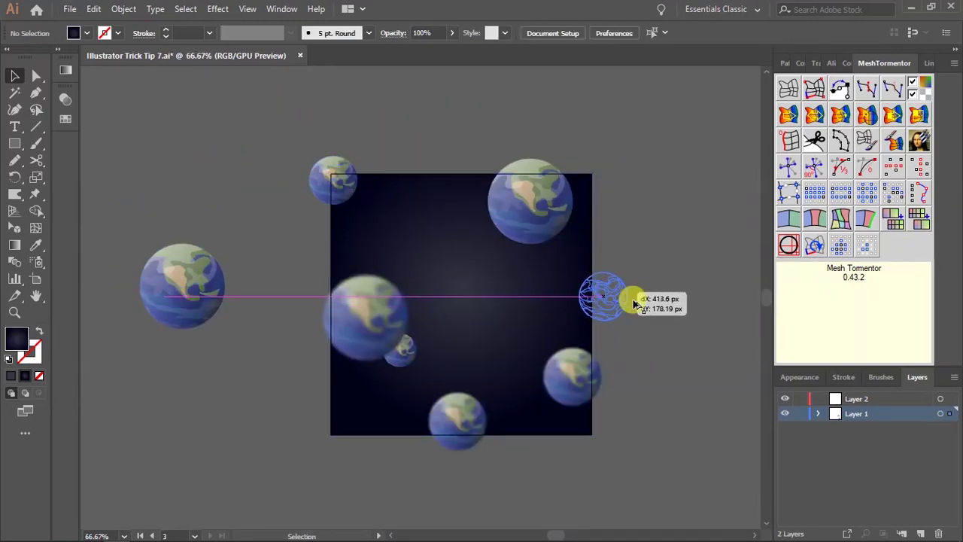
key("ctrl+plus")
- Resize a blurred mesh earth near the top and nudge it below the large top-right earth
mouse_move(477, 173)
left_mouse_down()
mouse_move(508, 134)
mouse_move(477, 163)
mouse_move(483, 149)
left_mouse_up()
left_click(607, 181)
left_click(447, 182)
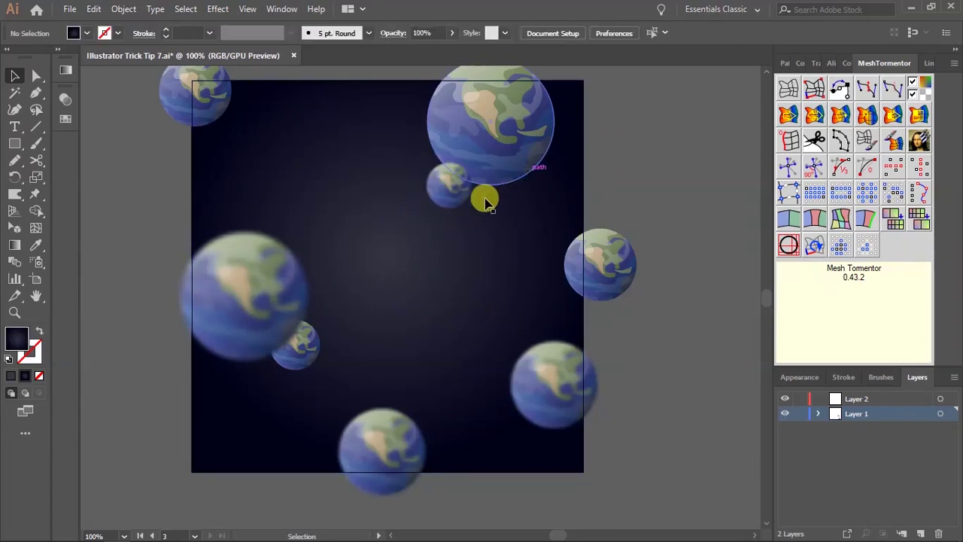
key("a")
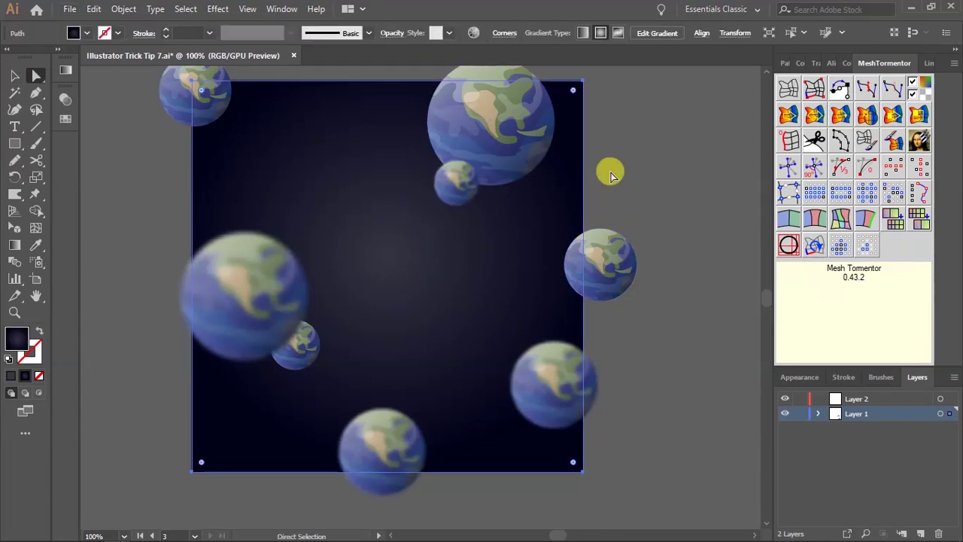
left_click_drag(453, 242, 455, 238)
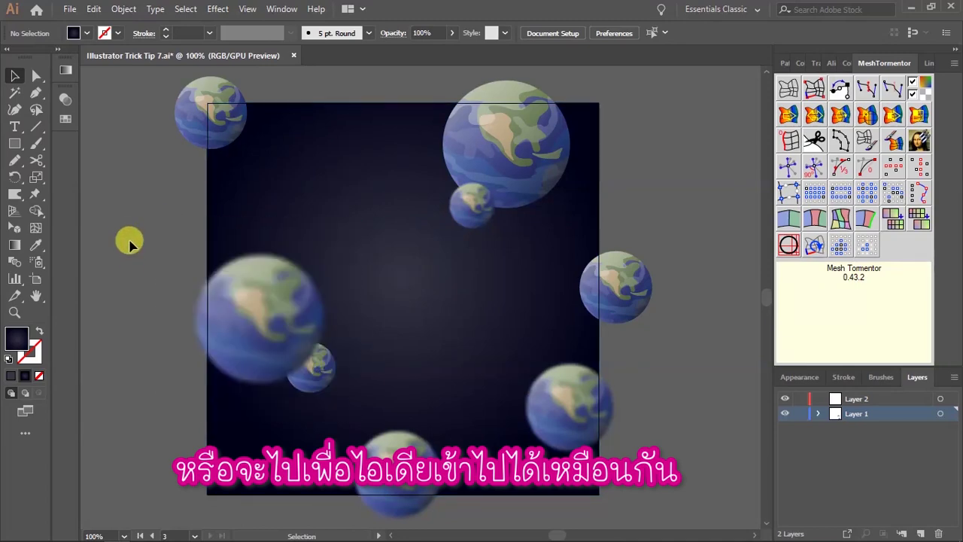
scroll(130, 258, "down", 1)
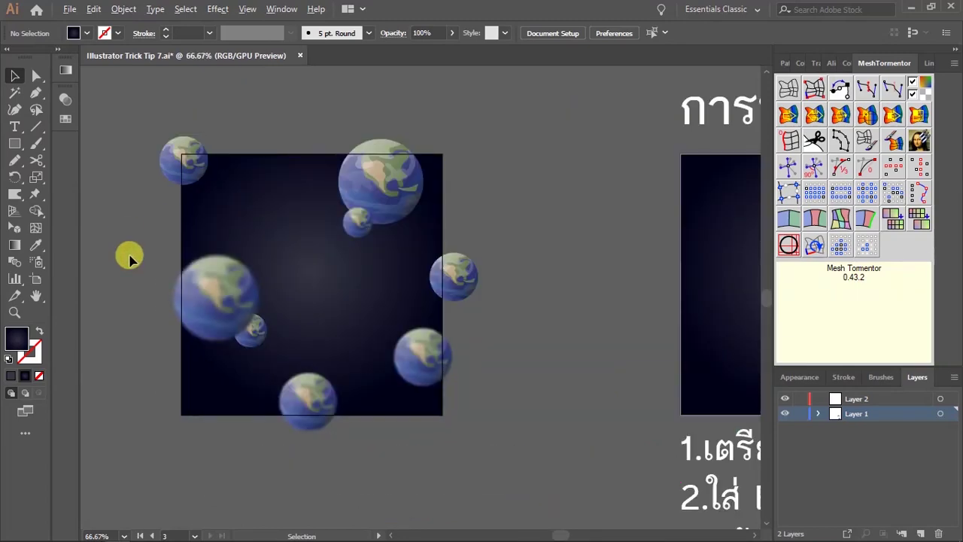
- Pan and zoom past the LOOK artboard to show the CAN NOT artboard at 150%
scroll(129, 258, "down", 1)
left_click_drag(402, 252, 155, 301)
left_click_drag(752, 324, 549, 324)
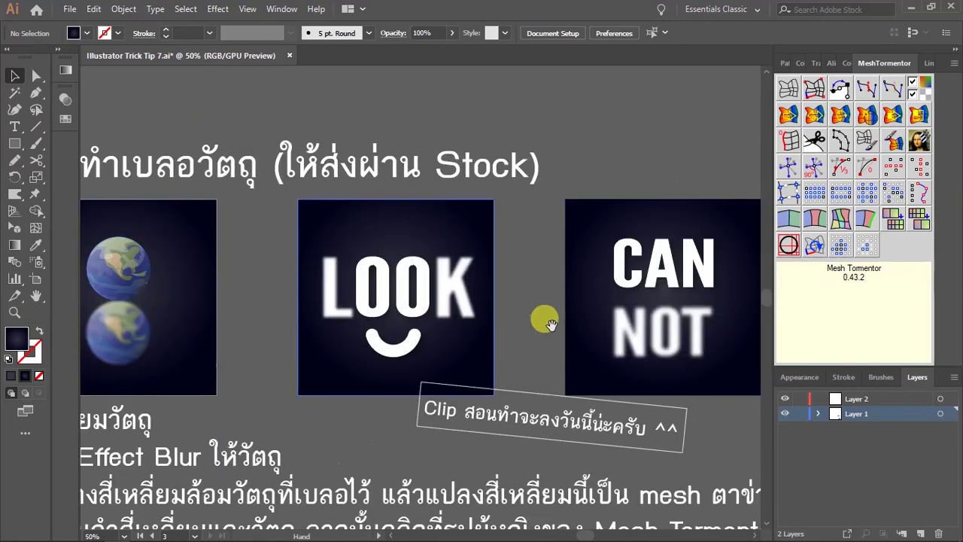
scroll(384, 324, "up", 2)
scroll(406, 301, "up", 1)
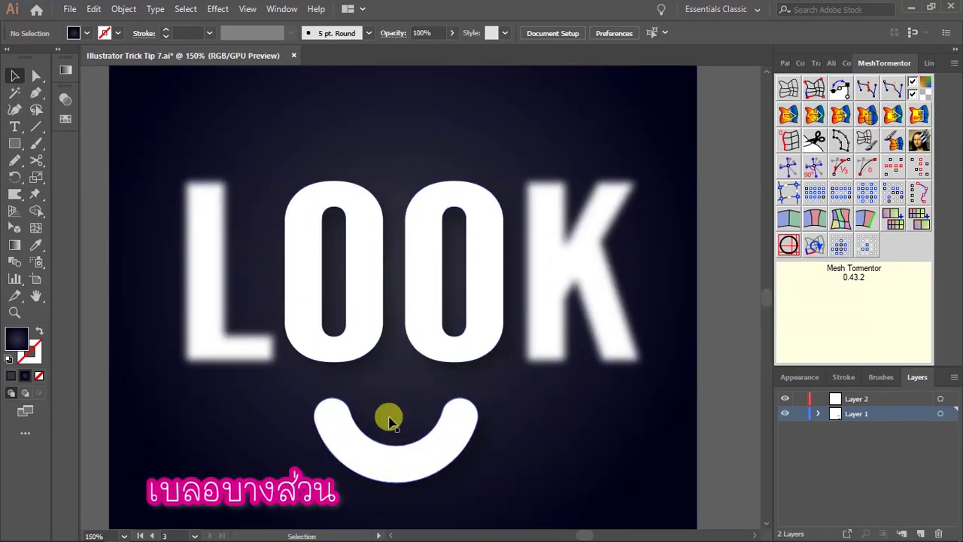
scroll(391, 355, "down", 1)
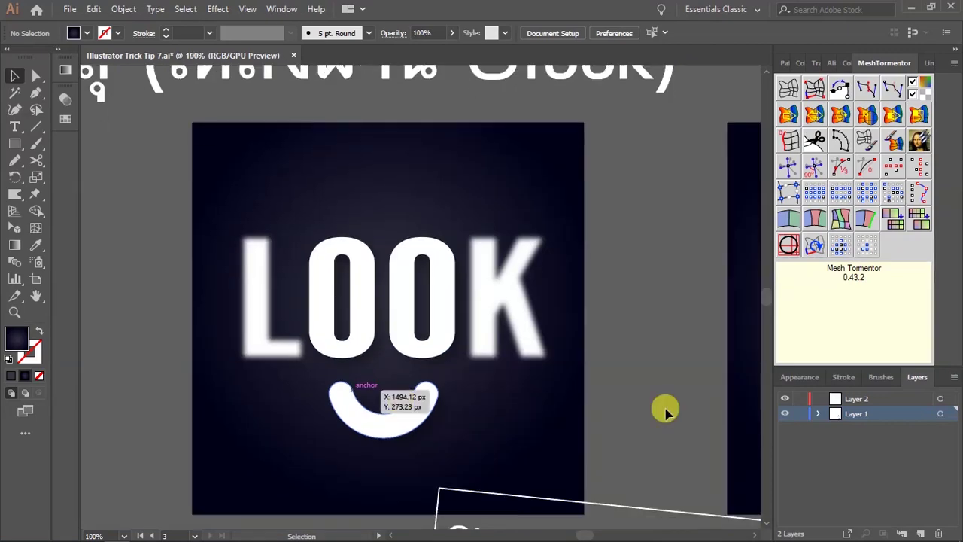
scroll(524, 425, "right", 10)
scroll(209, 424, "up", 1)
mouse_move(209, 424)
left_mouse_down()
mouse_move(307, 428)
mouse_move(290, 419)
left_mouse_up()
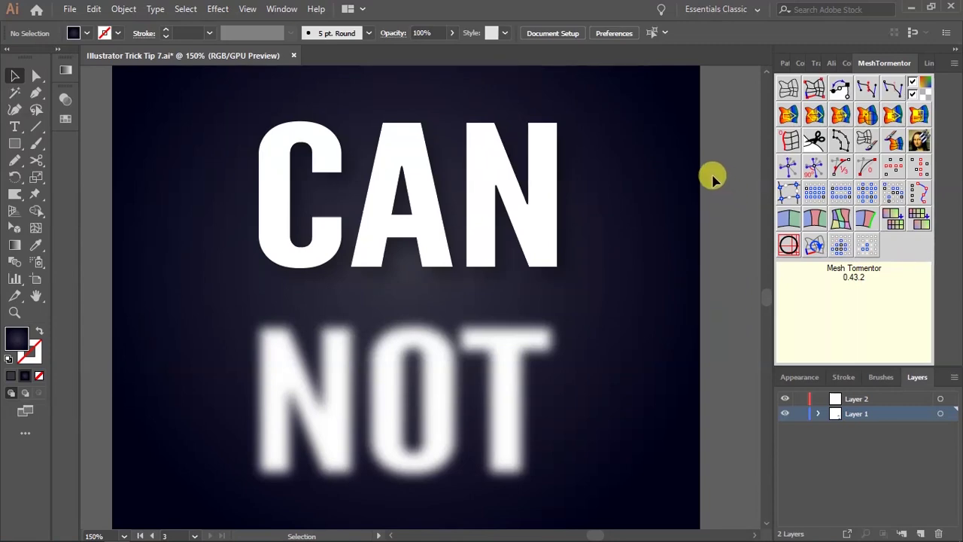
- Zoom out to 25%, then back in to 66.67% centred on the scattered-earth artboard
scroll(715, 173, "down", 1)
scroll(713, 179, "down", 3)
scroll(587, 215, "down", 1)
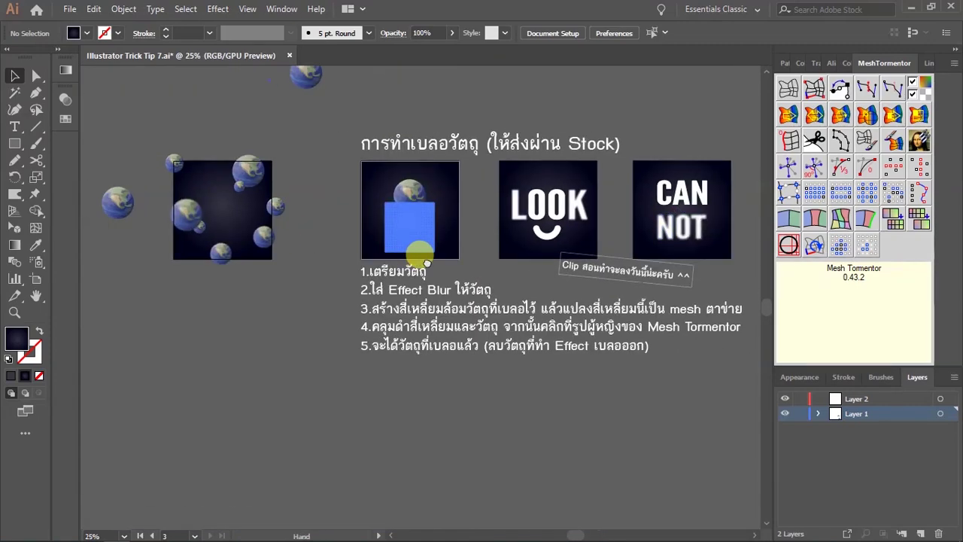
scroll(322, 252, "up", 2)
scroll(350, 241, "up", 1)
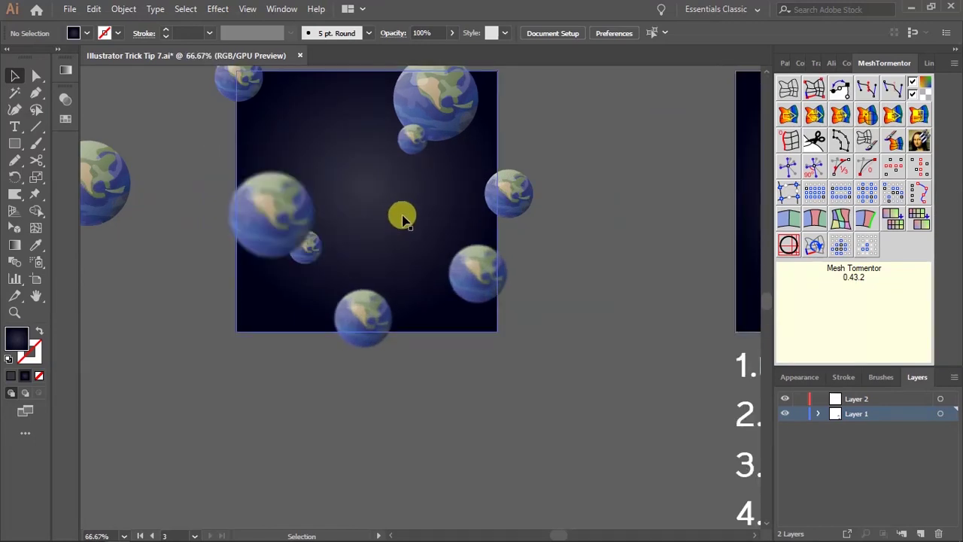
scroll(403, 218, "up", 2)
scroll(437, 237, "left", 1)
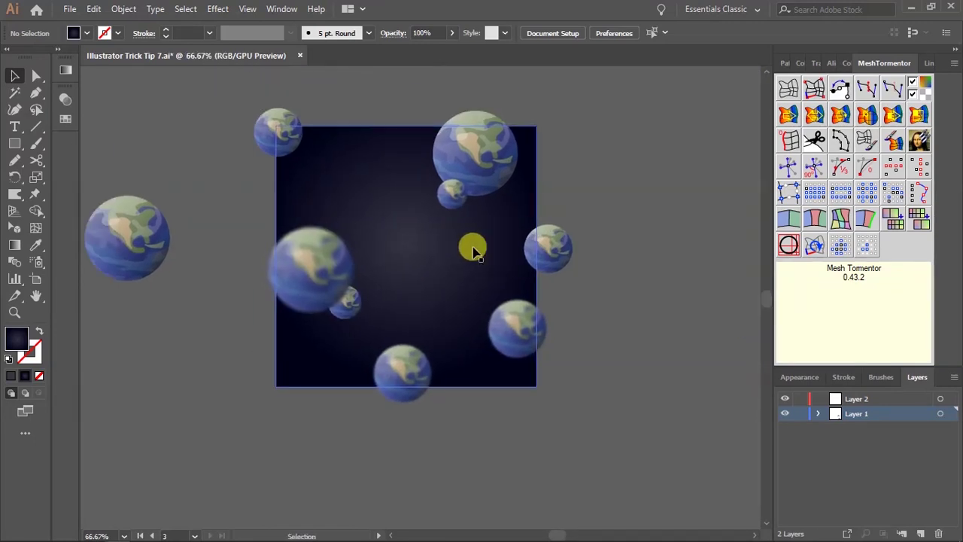